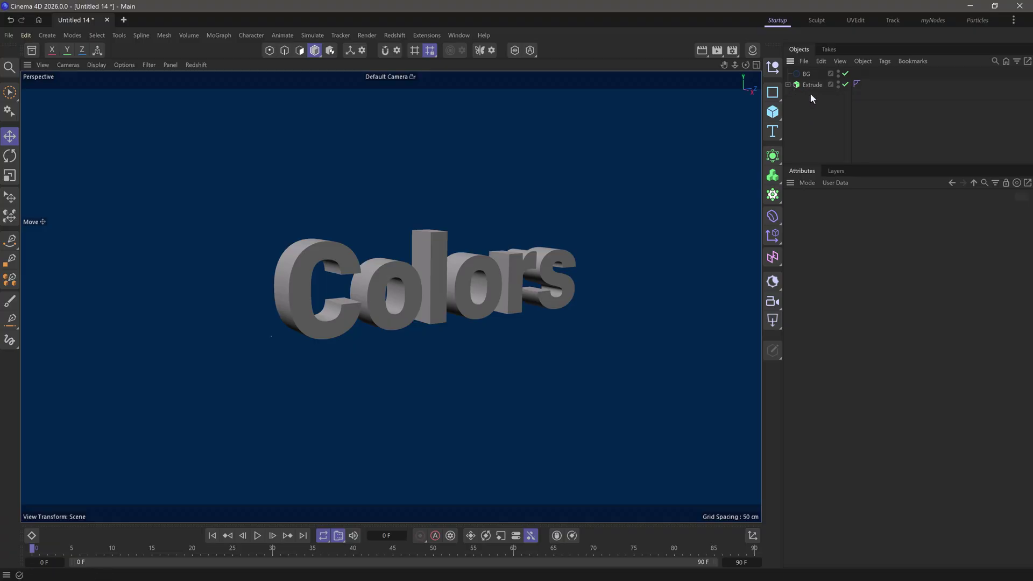
Step: Add a Pyro Emitter simulation tag to the Extrude Colors text
right_click(807, 85)
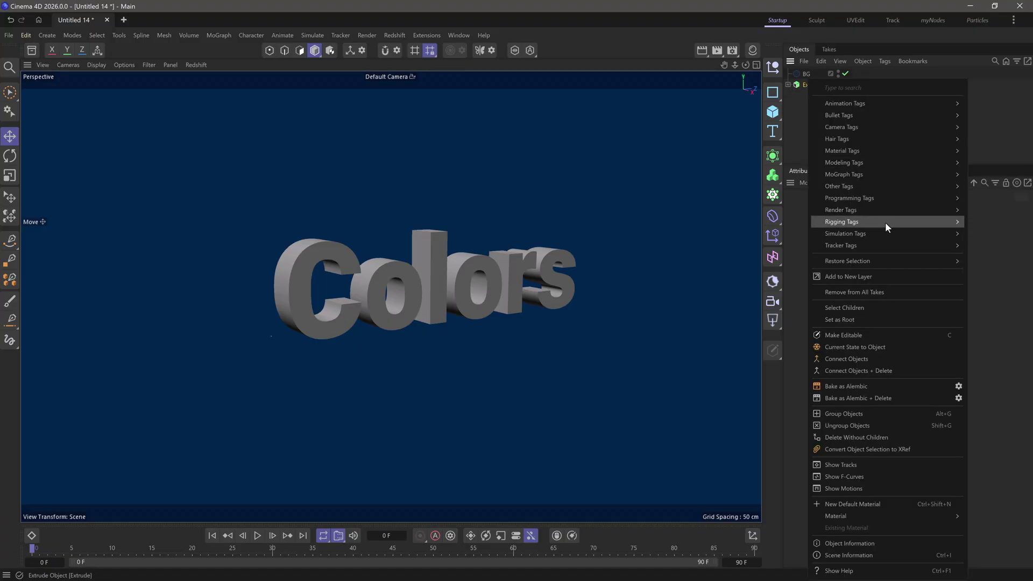
mouse_move(883, 234)
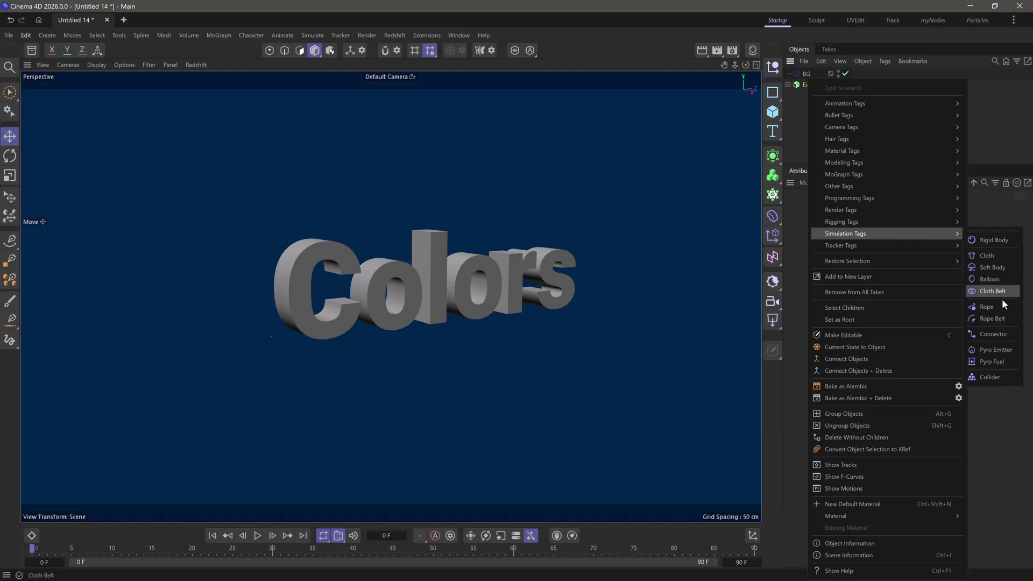
left_click(1006, 349)
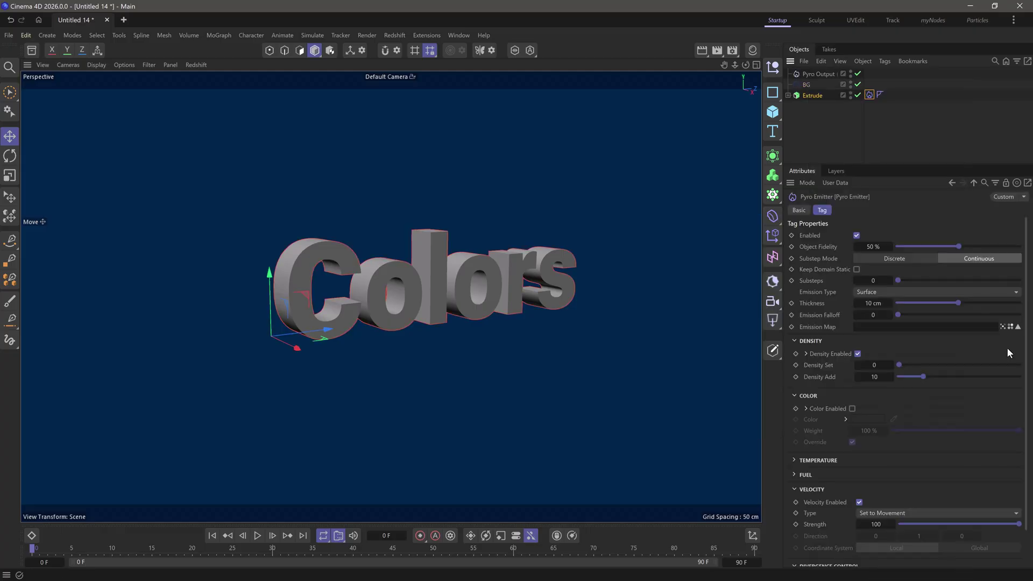
Step: Test-play the pyro simulation, stop it, and rewind to frame 0
left_click(258, 535)
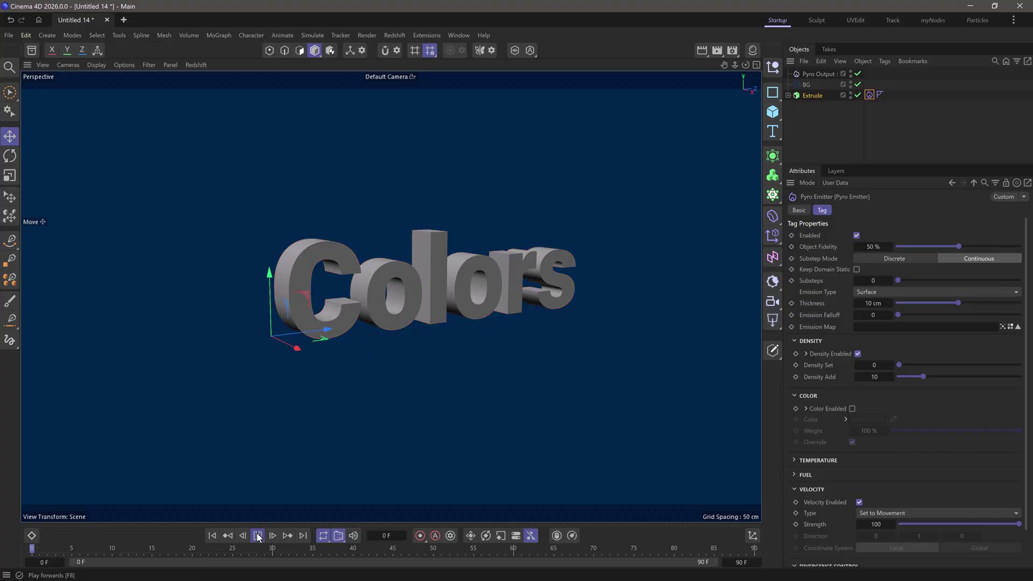
left_click(258, 536)
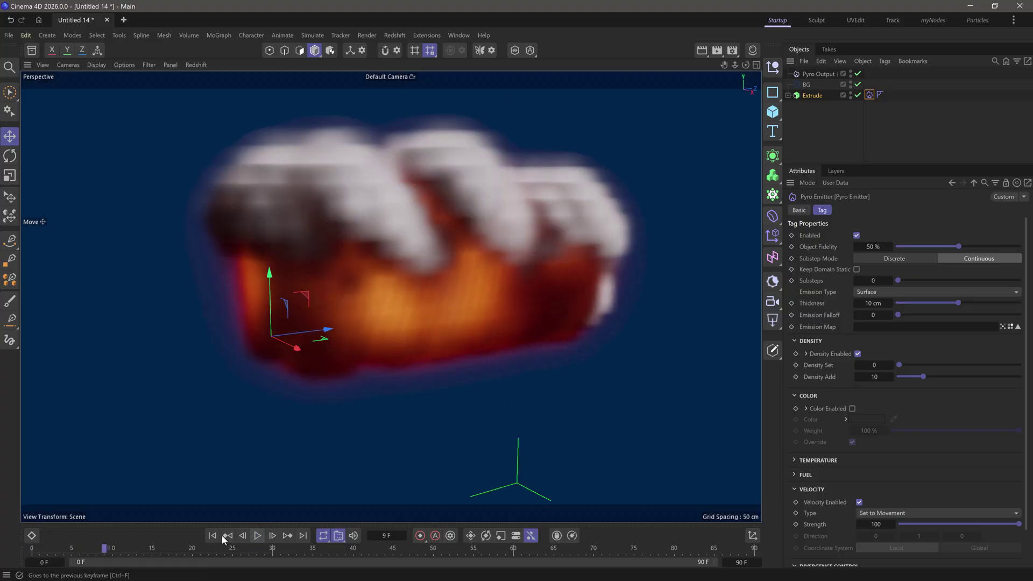
left_click(209, 537)
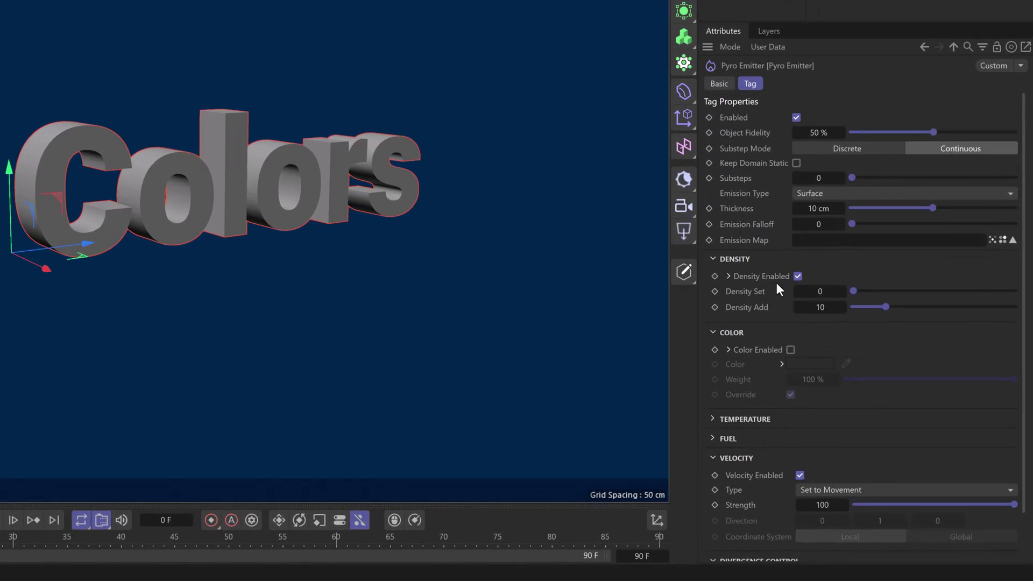
Step: Set the Pyro Emitter's Density Set to 10 and Density Add to 0
left_click(810, 290)
type("10")
key("Tab")
key("BackSpace")
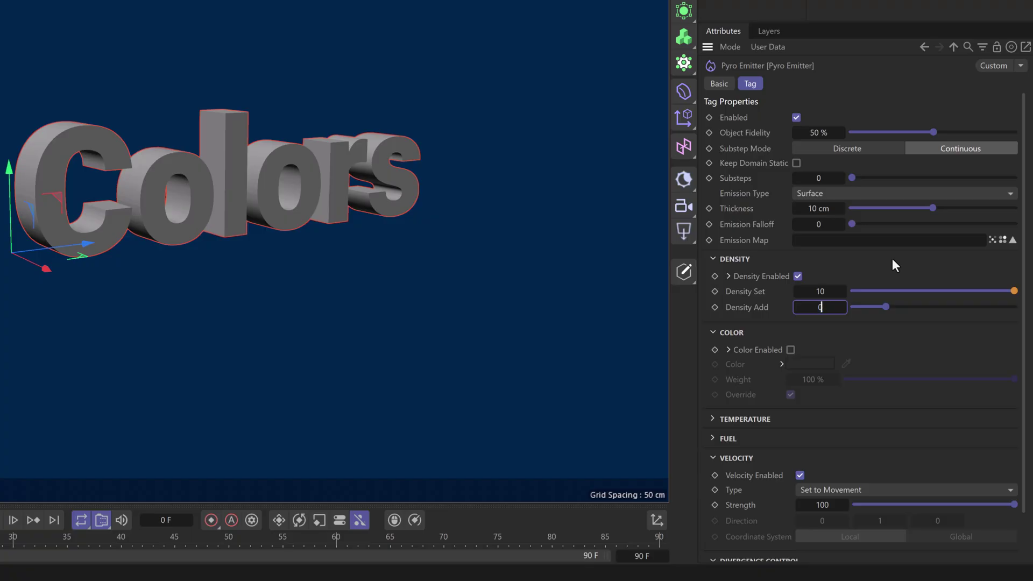
type("0")
Step: Disable temperature emission and collapse the Color and Temperature sections
left_click(715, 422)
left_click(816, 436)
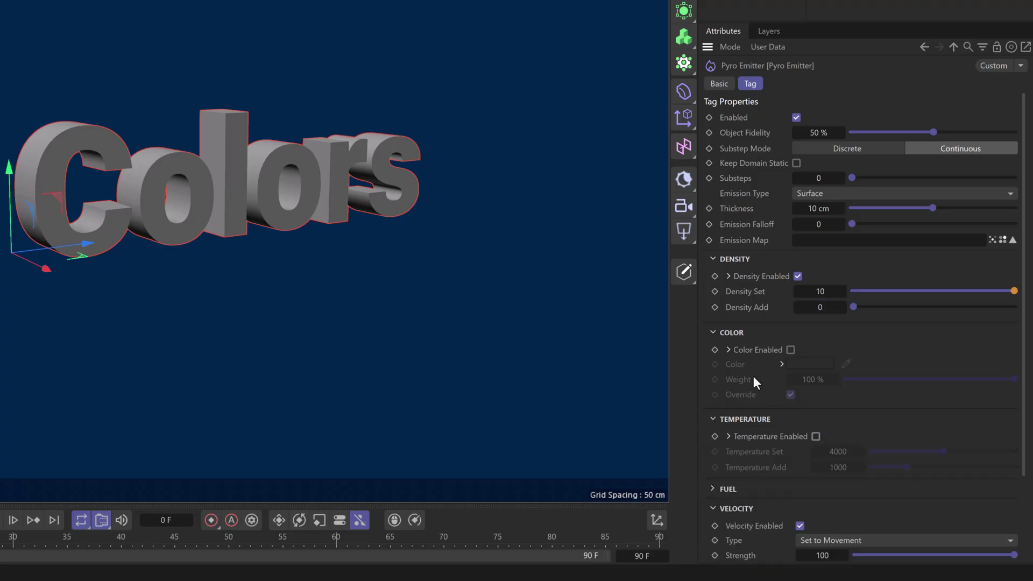
left_click(727, 334)
left_click(717, 353)
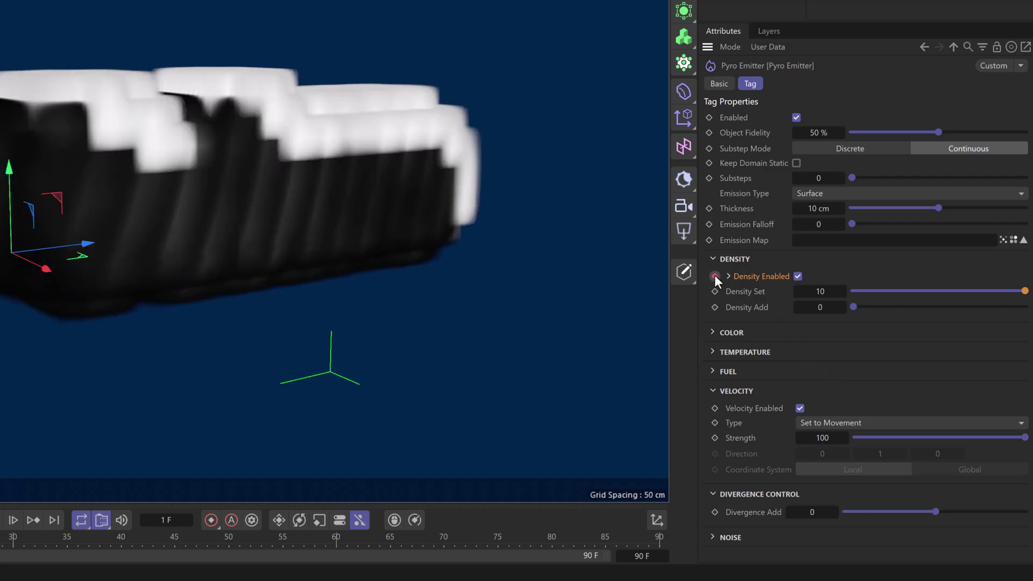
Step: Turn off Density Enabled and keyframe it at frame 2
left_click(798, 276)
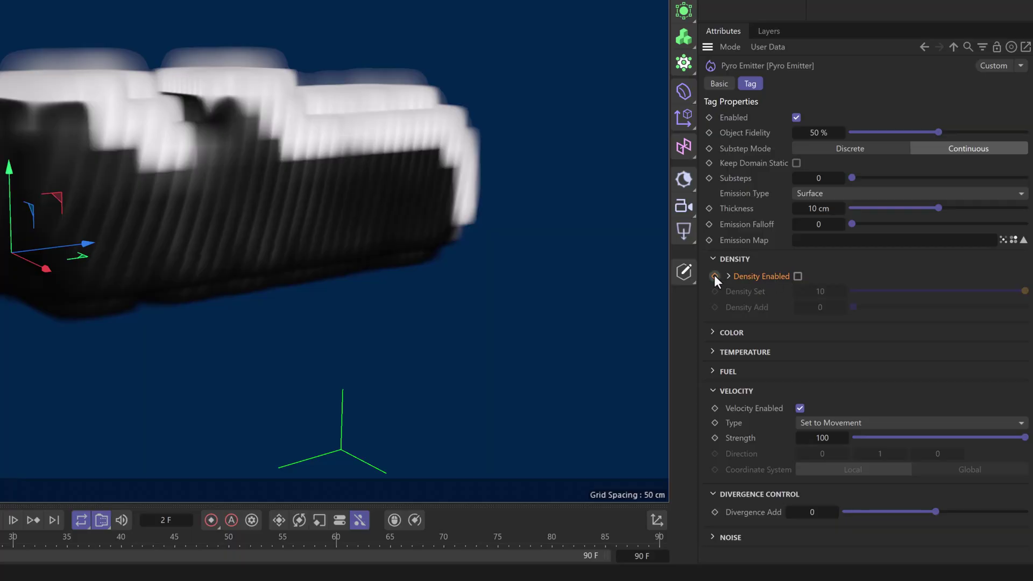
left_click(714, 276)
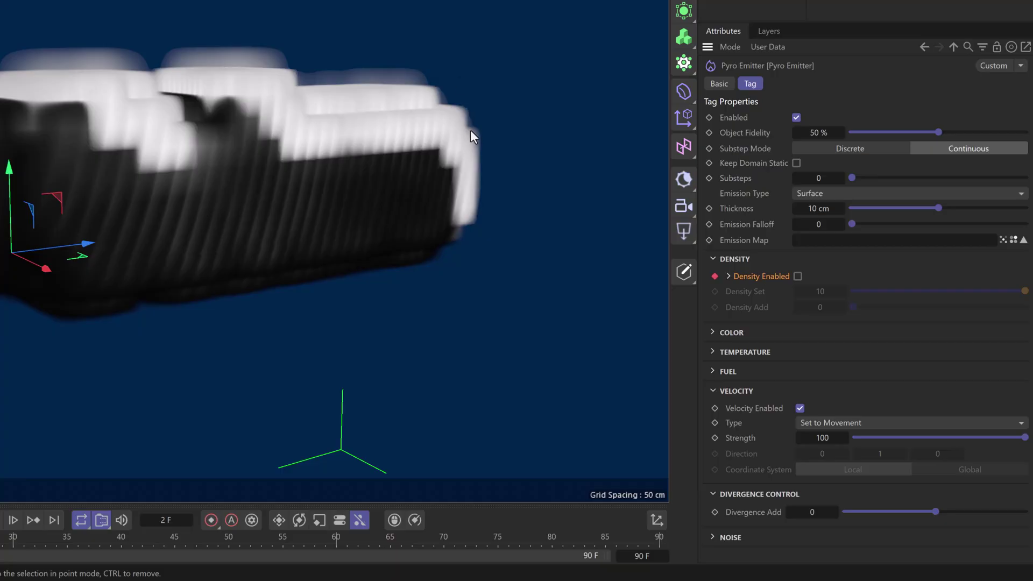
Step: Set the pyro Voxel Size to 0.5 cm and replay the simulation from frame 0
key("ctrl+d")
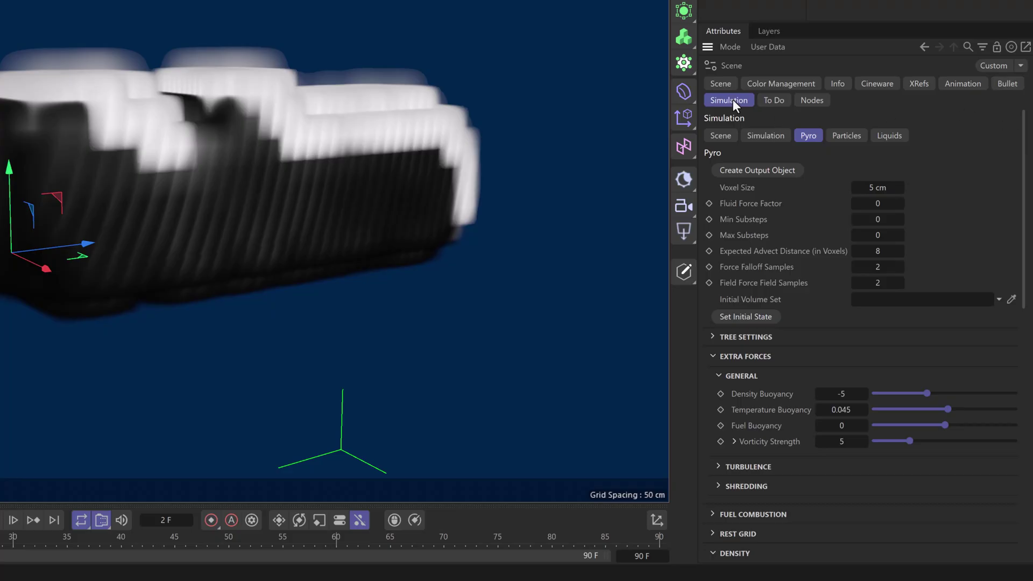
left_click(895, 188)
key("BackSpace")
type("0.5")
key("Return")
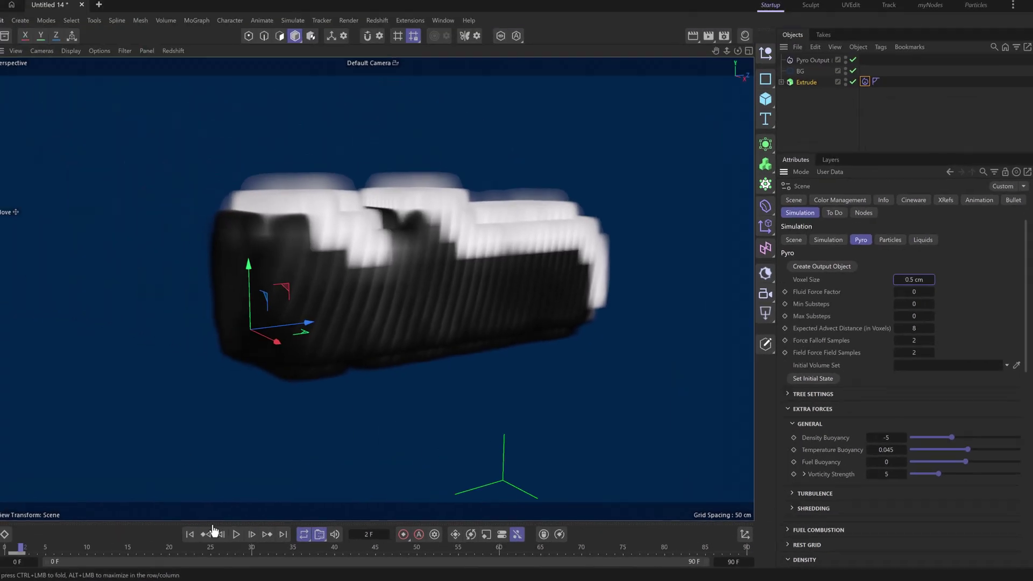
left_click(190, 533)
left_click(235, 534)
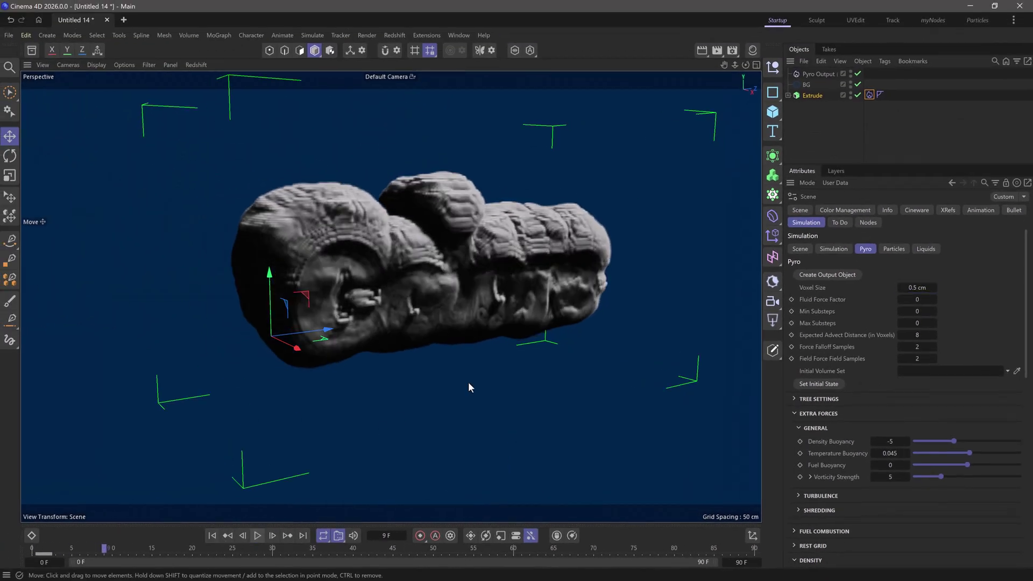
key("F8")
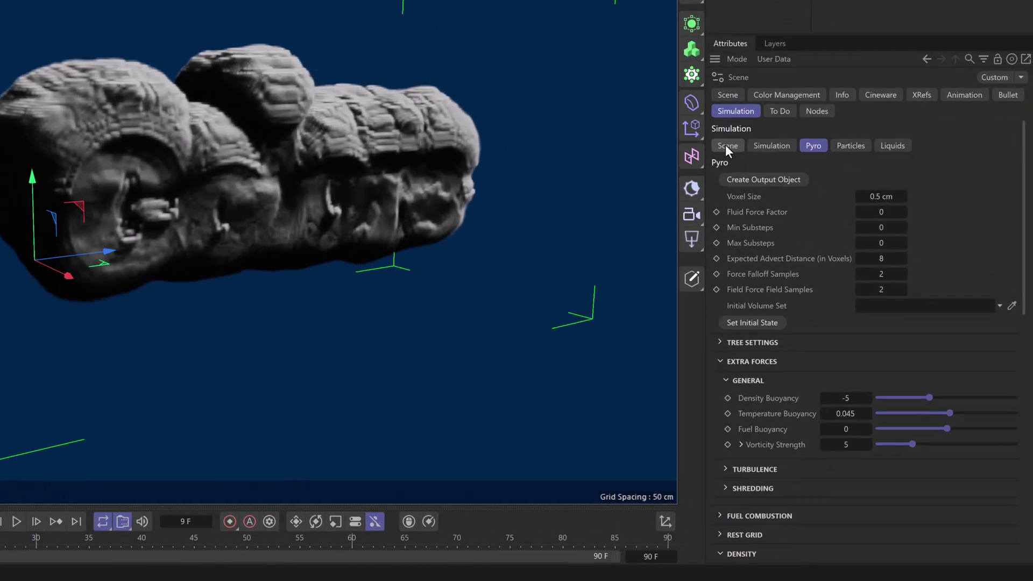
Step: Set simulation Gravity to 0 cm and replay the simulation from the start
left_click(800, 249)
left_click(846, 194)
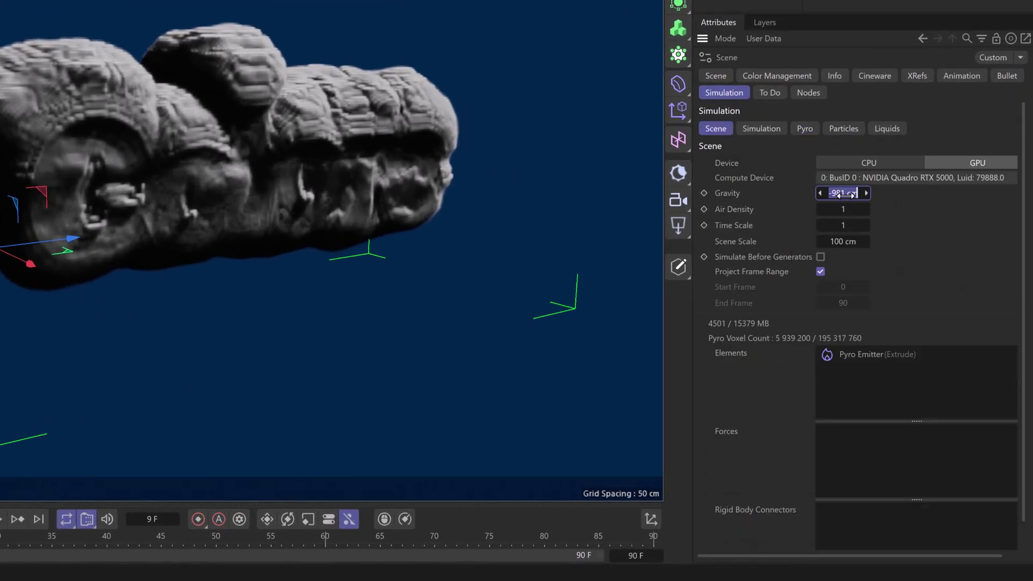
type("0")
key("Return")
key("shift+f")
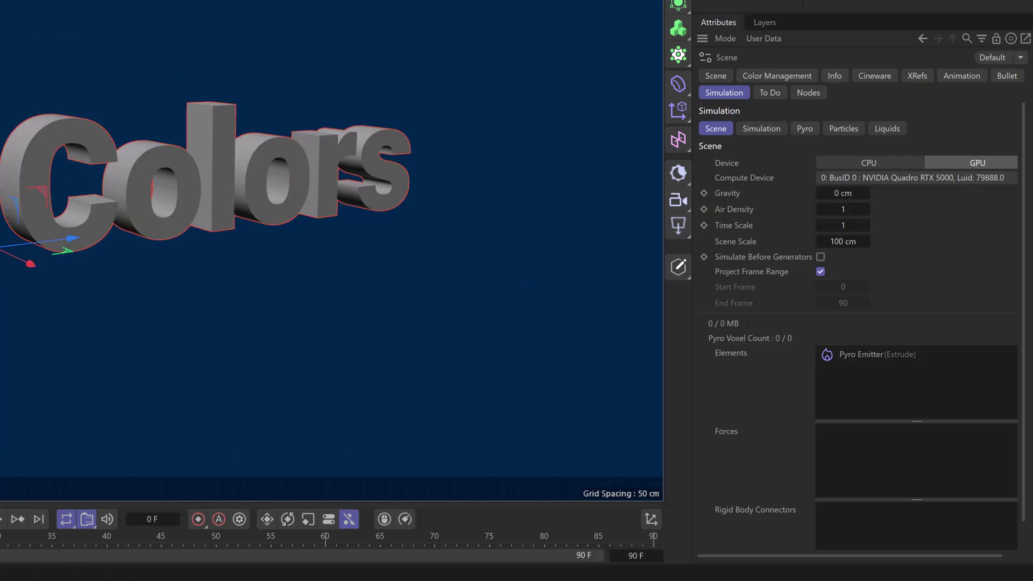
key("F8")
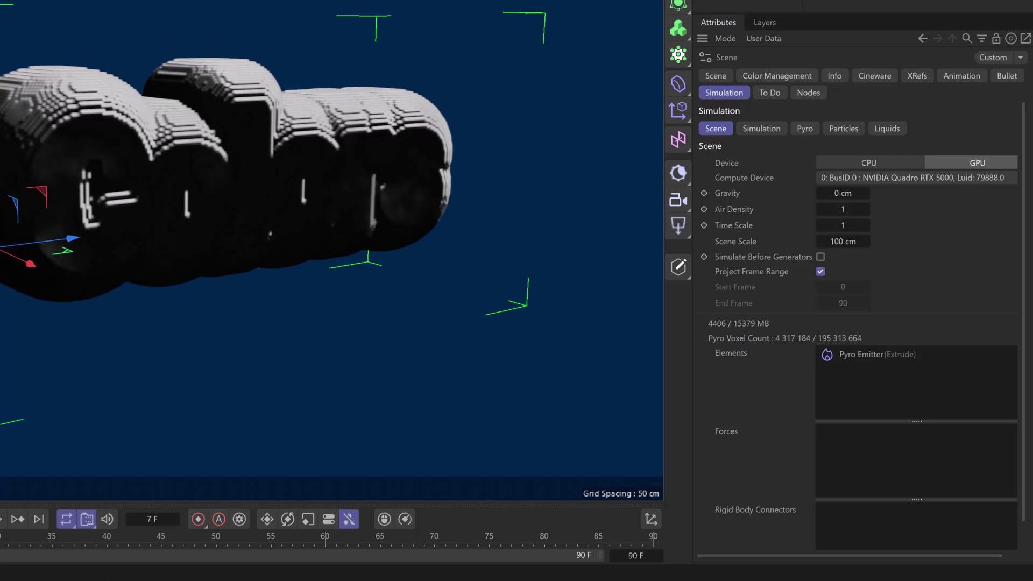
key("shift+f")
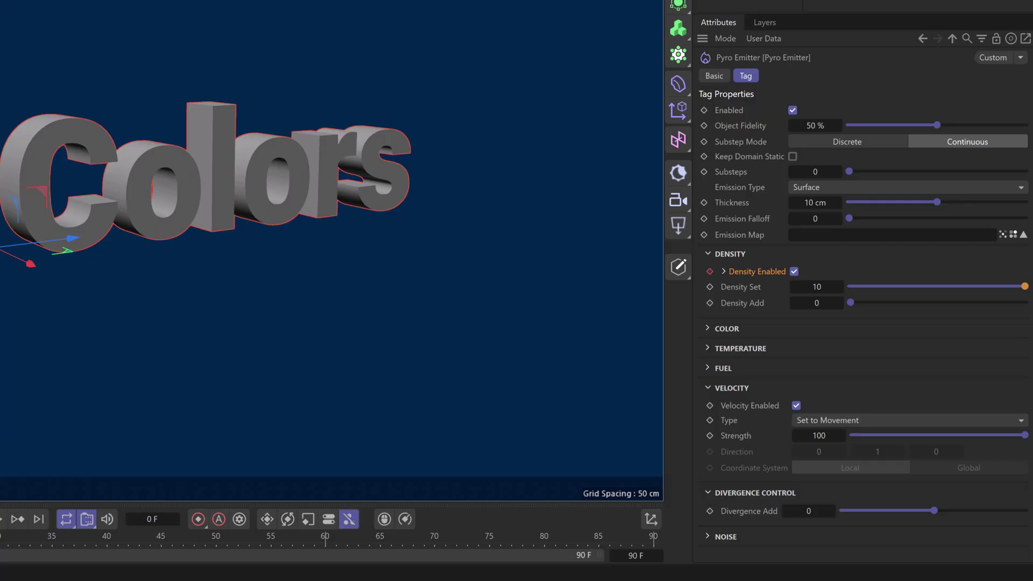
Step: Switch the emitter to Sparse Volume emission, hide the solid Extrude text, and rewind
left_click(832, 188)
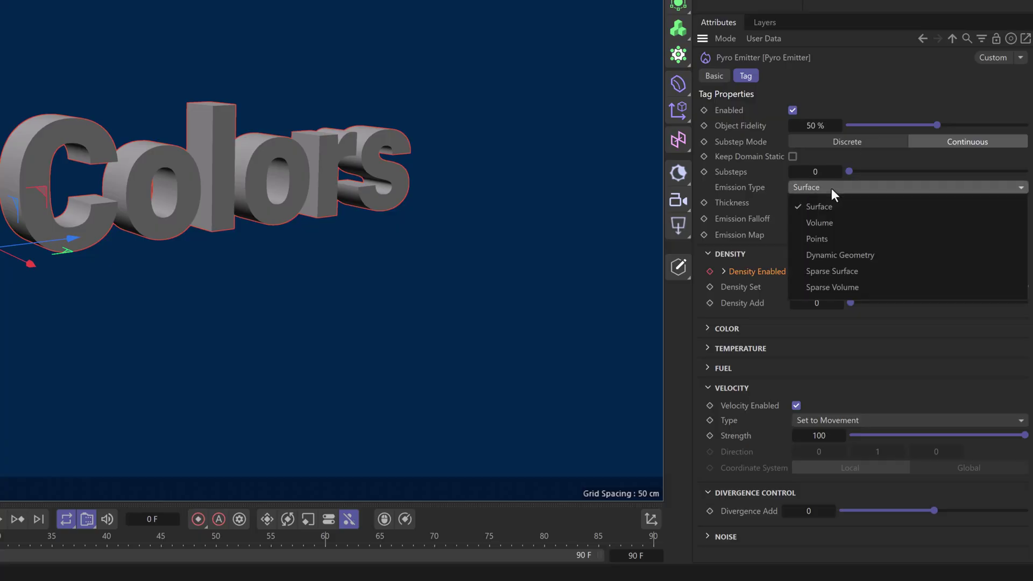
left_click(843, 287)
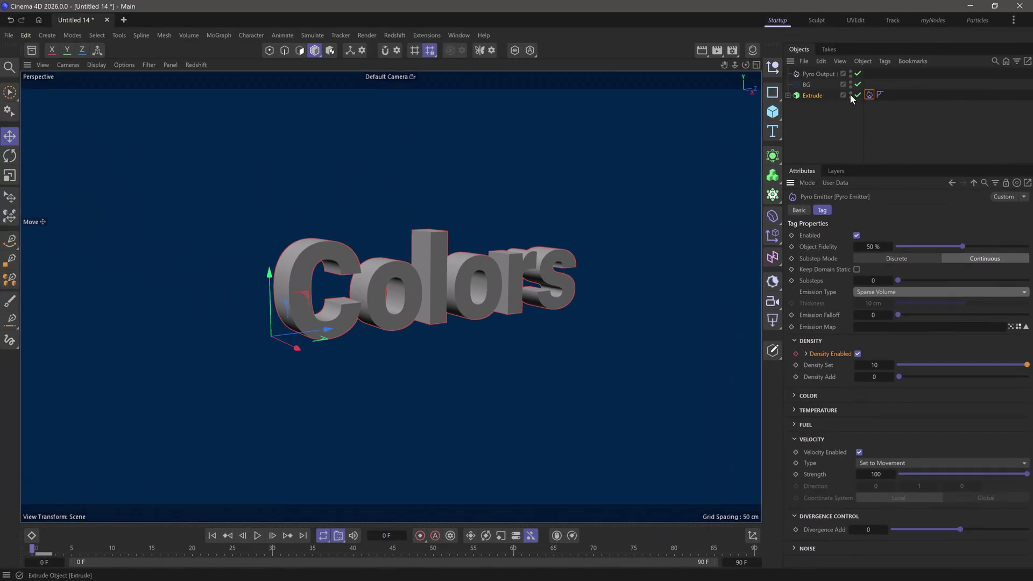
left_click(851, 99)
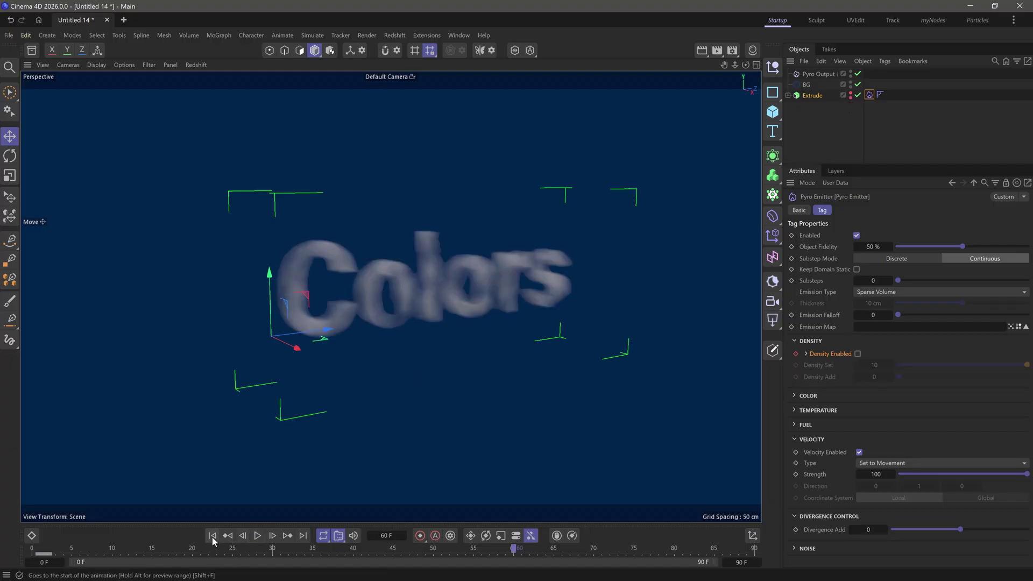
left_click(212, 537)
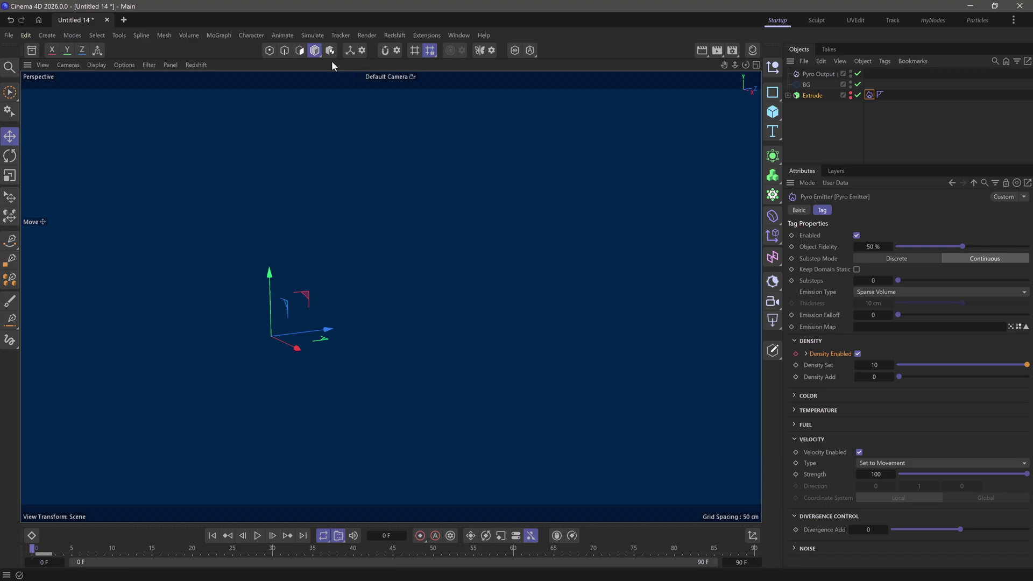
Step: Create a Basic particle emitter, shrink it to a small square, and move it left
left_click(312, 36)
mouse_move(327, 169)
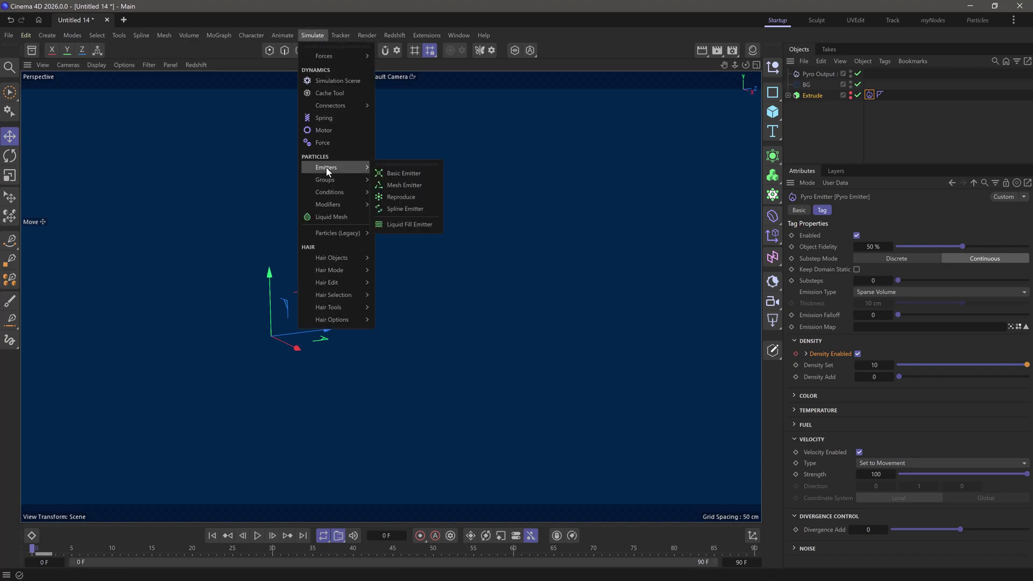
left_click(384, 174)
key("t")
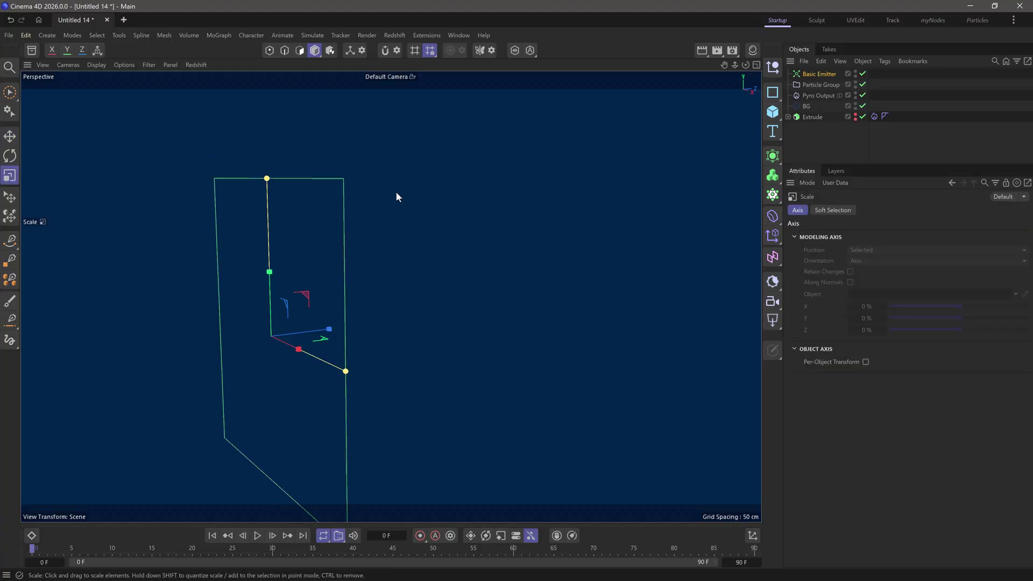
left_click_drag(397, 197, 175, 322)
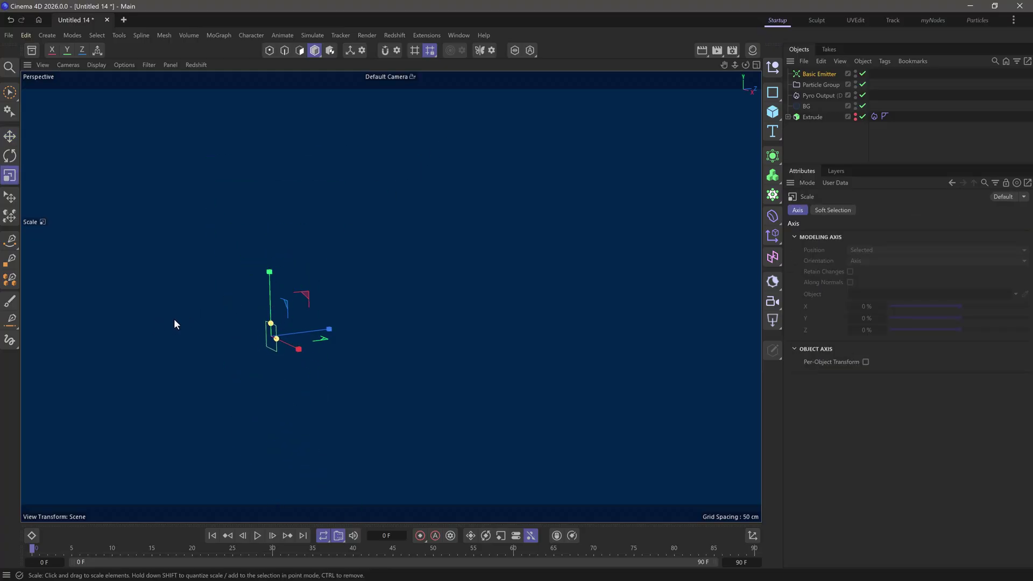
key("e")
left_click_drag(326, 337, 254, 334)
Step: Preview the particles and raise the emitter slightly beside the Colors text
left_click(258, 535)
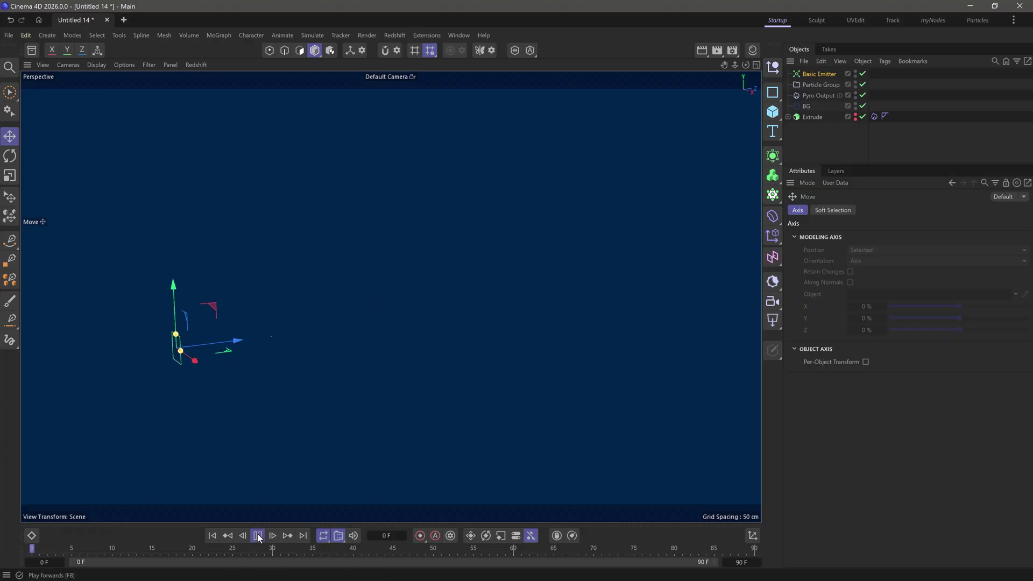
left_click(256, 536)
left_click_drag(174, 318, 173, 288)
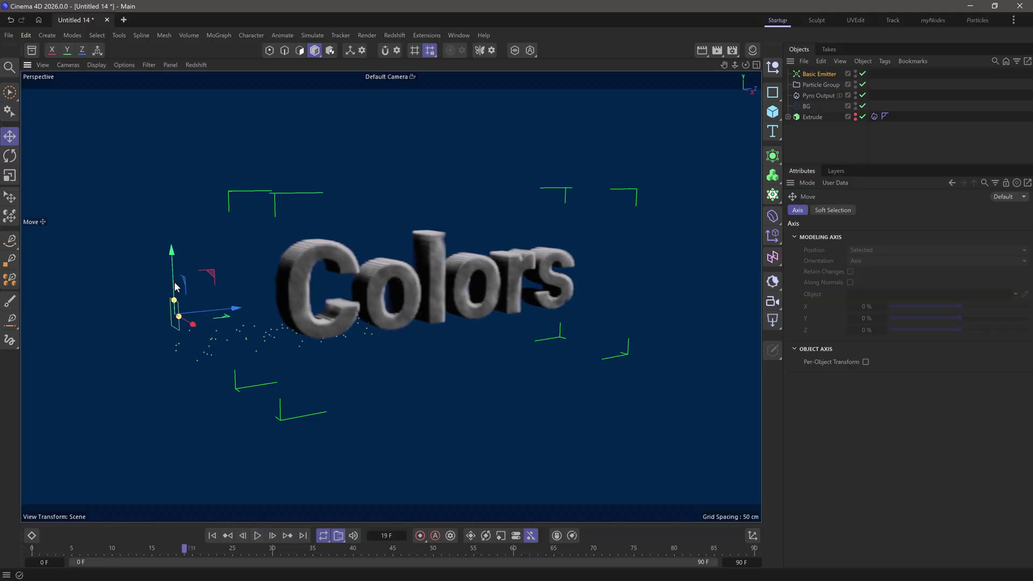
Step: Colour particles randomly from the Full Colors gradient preset and reveal the Direction Spread settings
left_click(818, 76)
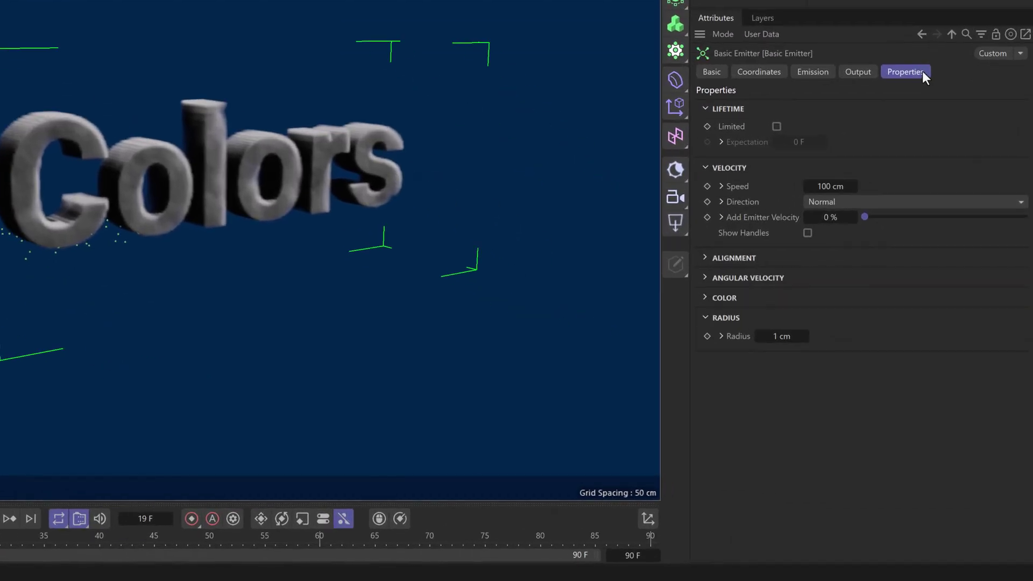
left_click(708, 299)
left_click(896, 318)
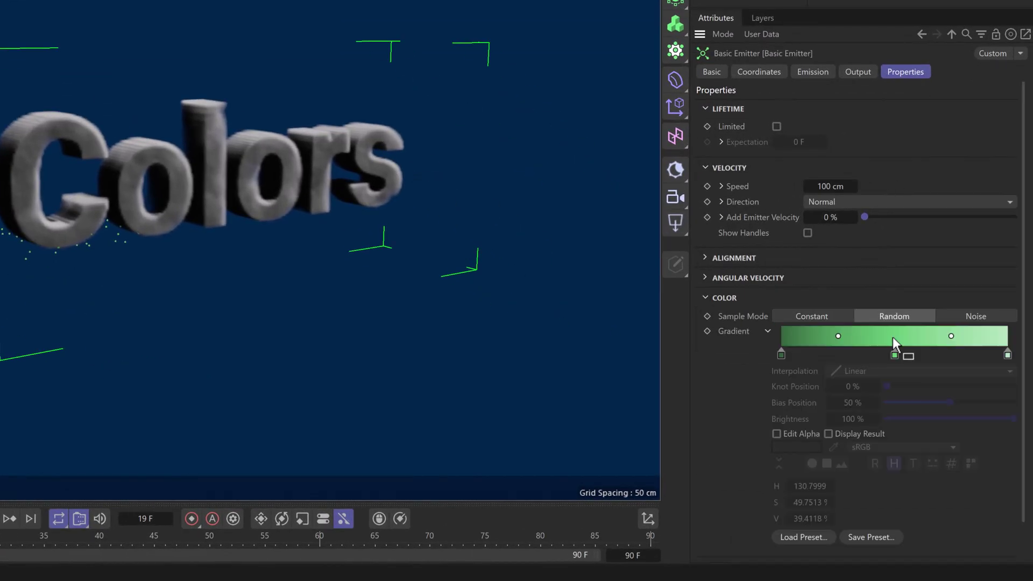
left_click(808, 537)
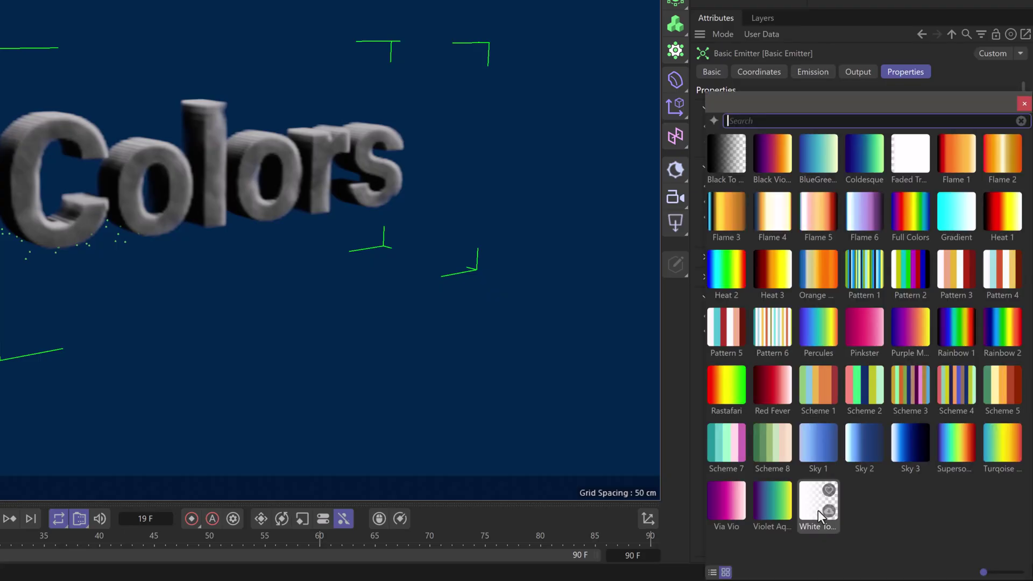
double_click(905, 212)
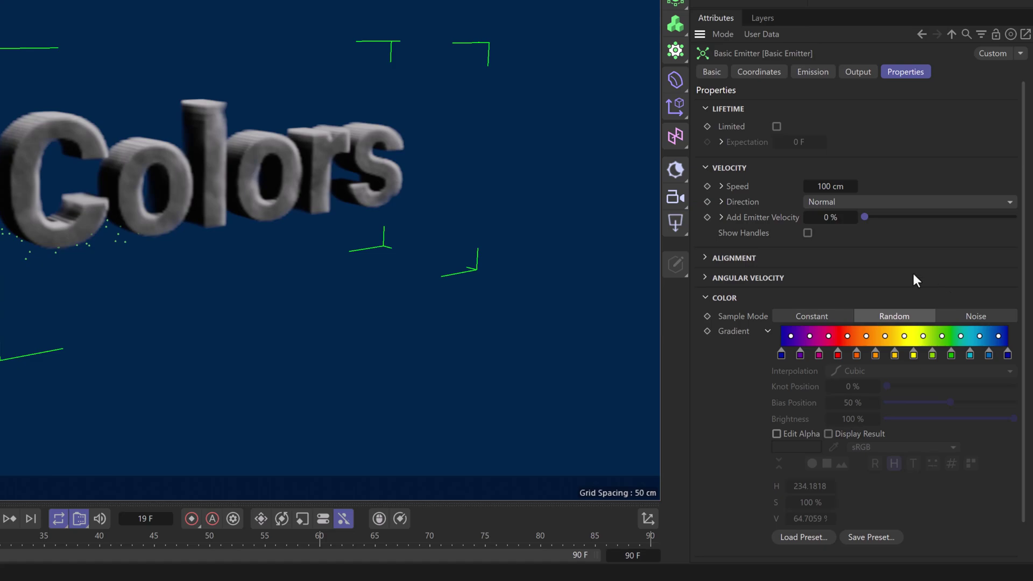
left_click(720, 201)
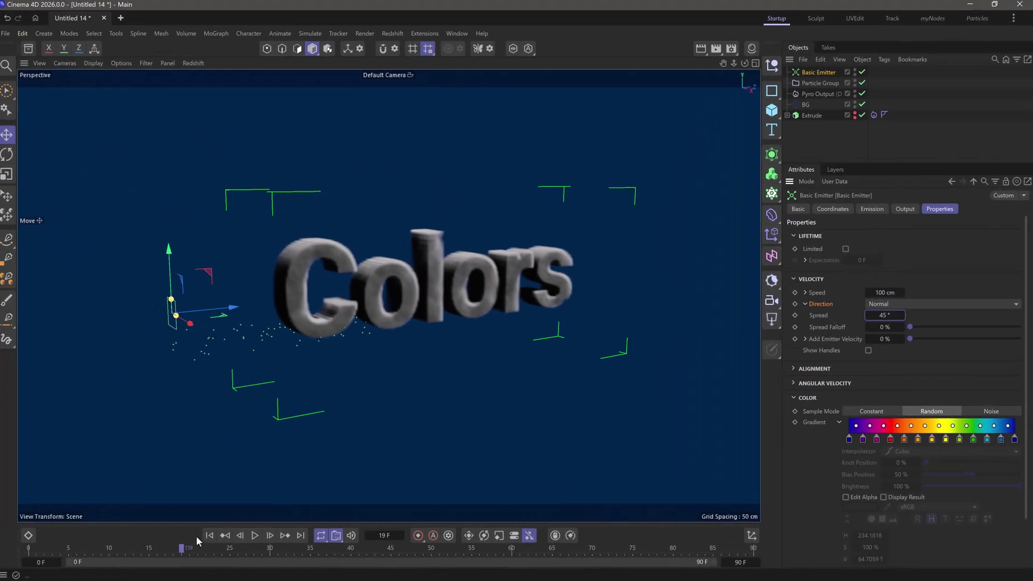
Step: Replay the simulation and pause it at frame 52
left_click(257, 535)
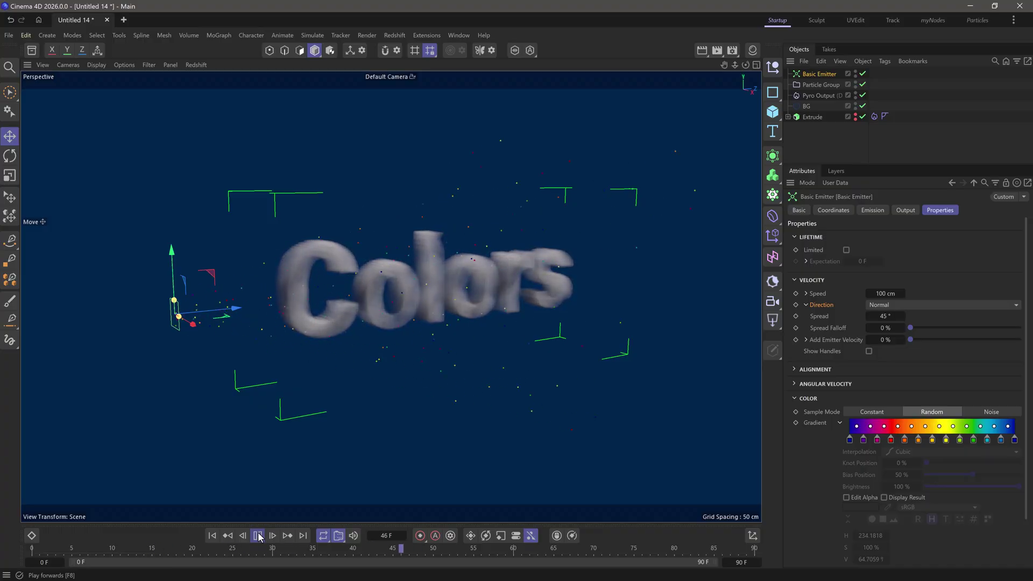
left_click(258, 535)
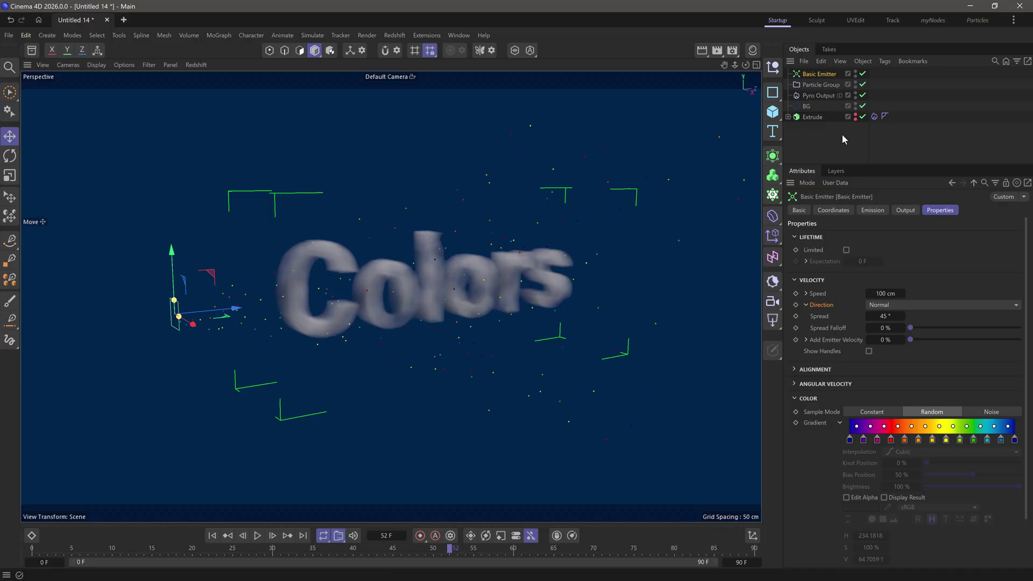
Step: Add a Pyro Emitter simulation tag to the Particle Group
left_click(817, 85)
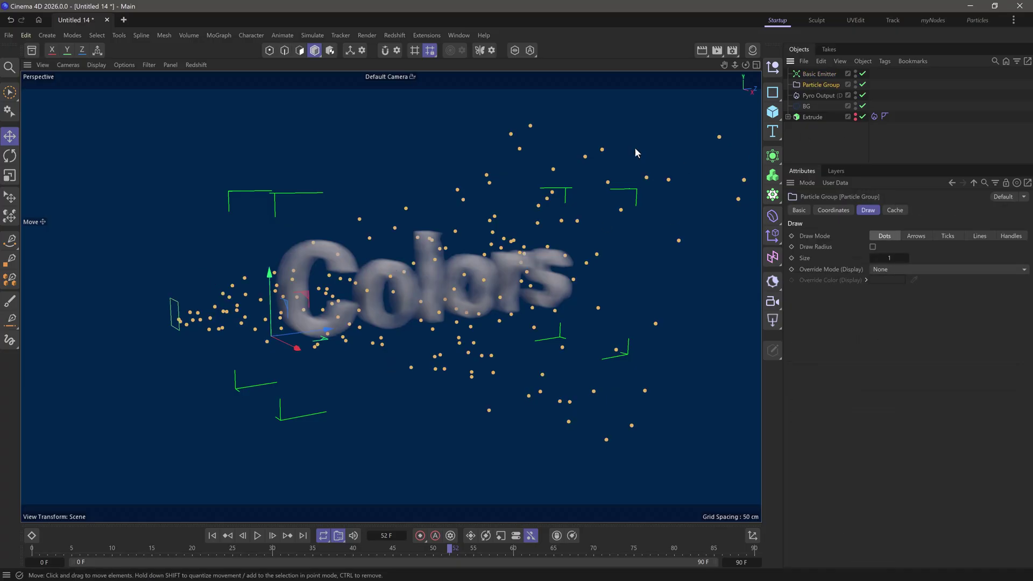
right_click(810, 84)
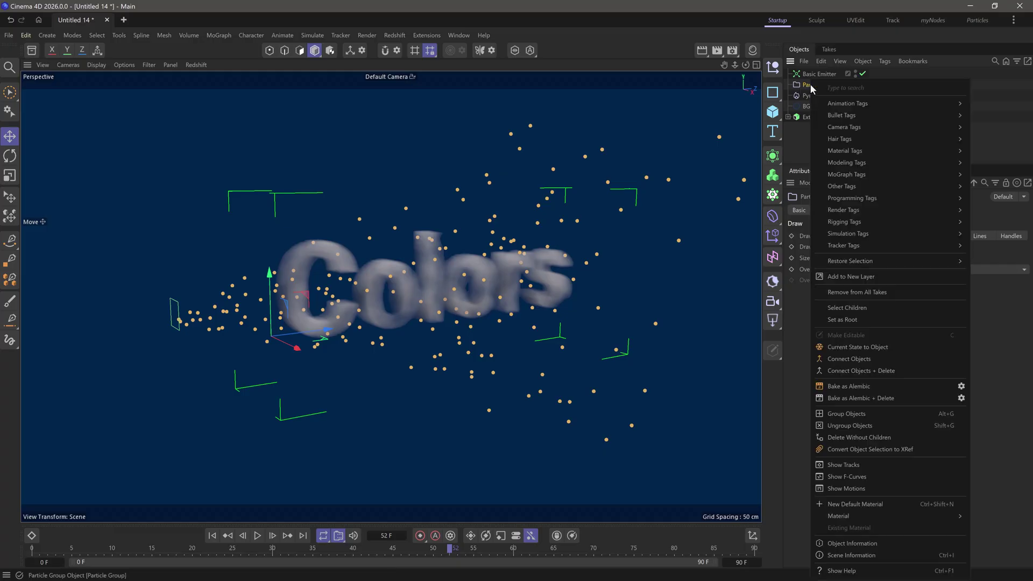
mouse_move(888, 233)
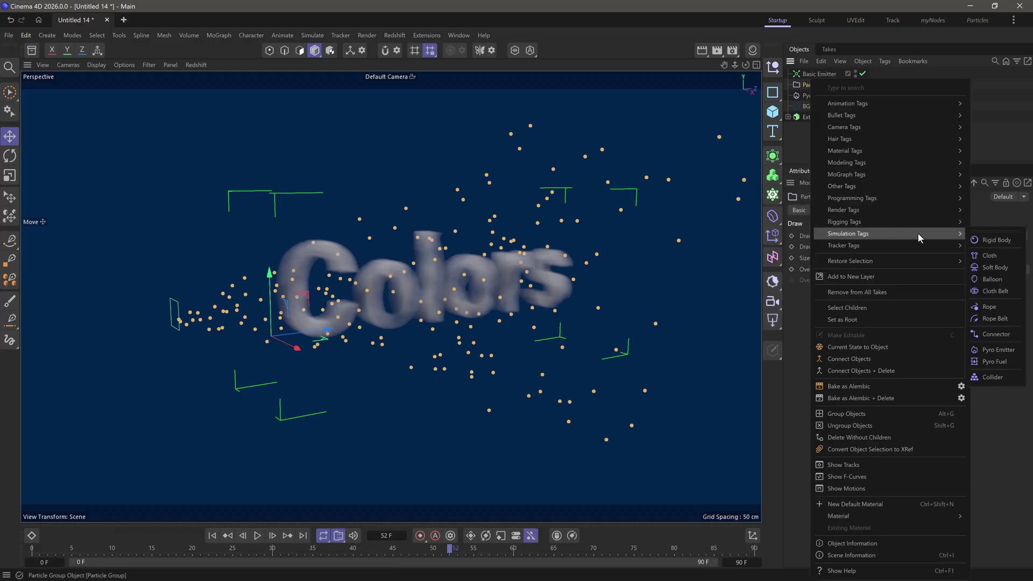
left_click(996, 348)
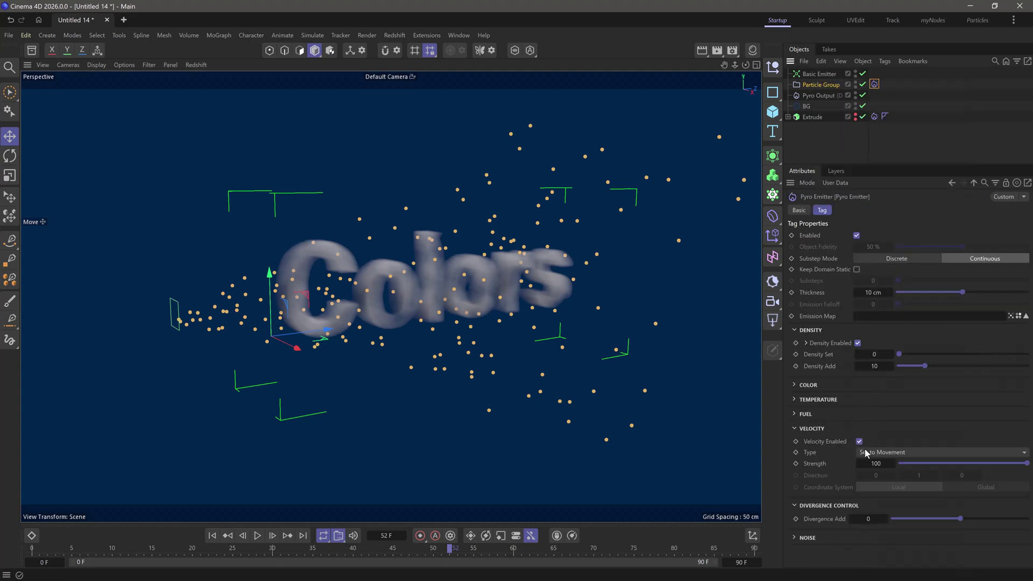
Step: Turn off the particle tag's density emission and enable its colour emission
left_click(794, 399)
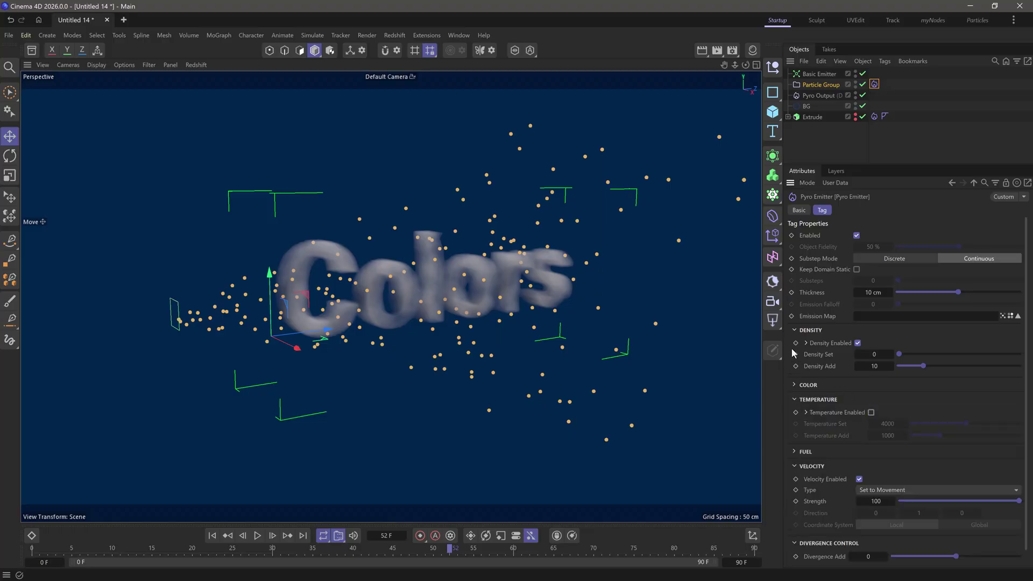
left_click(858, 342)
left_click(795, 385)
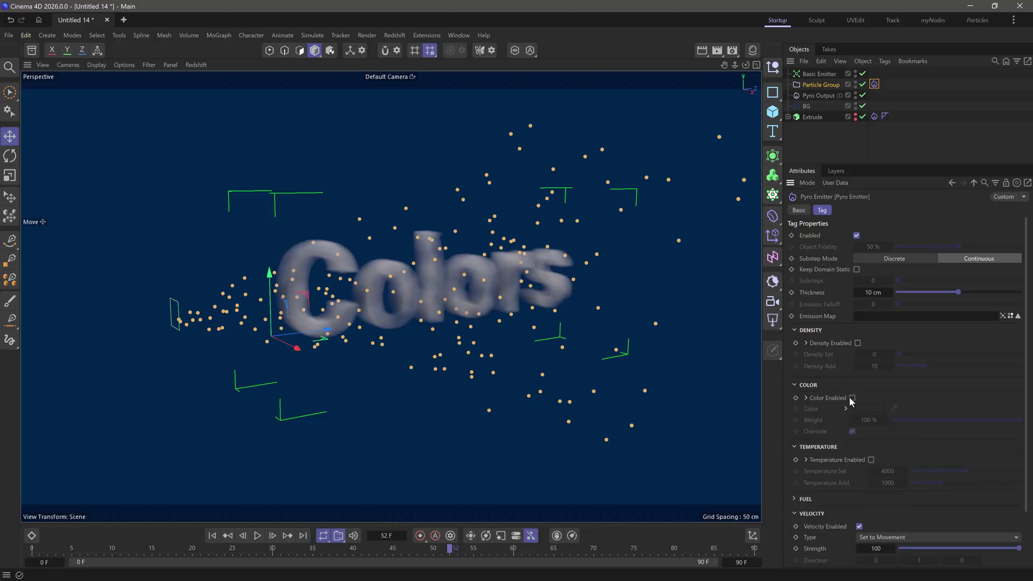
left_click(852, 397)
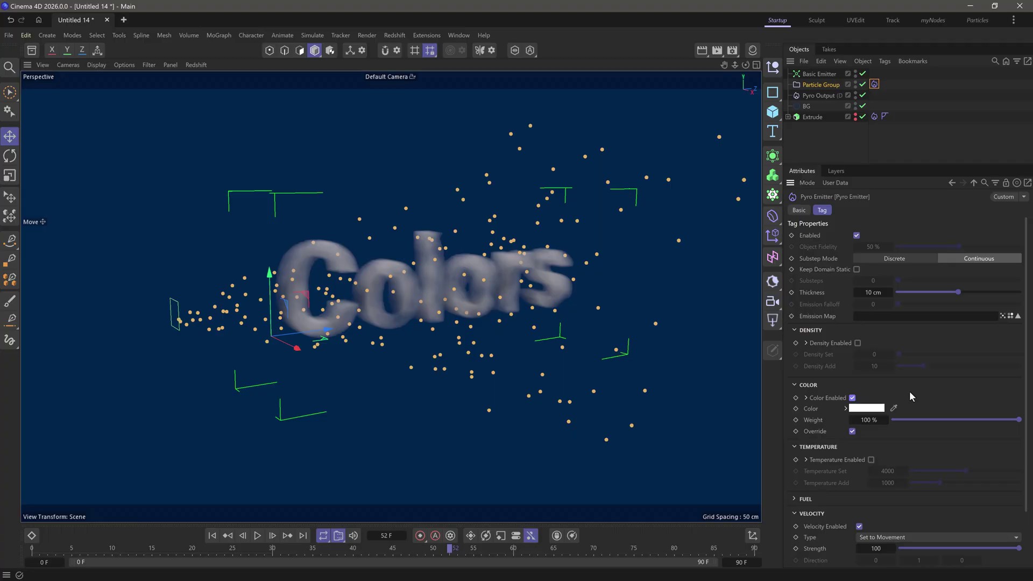
Step: Rewind to frame 0 and play the simulation to watch the rainbow smoke
left_click(212, 536)
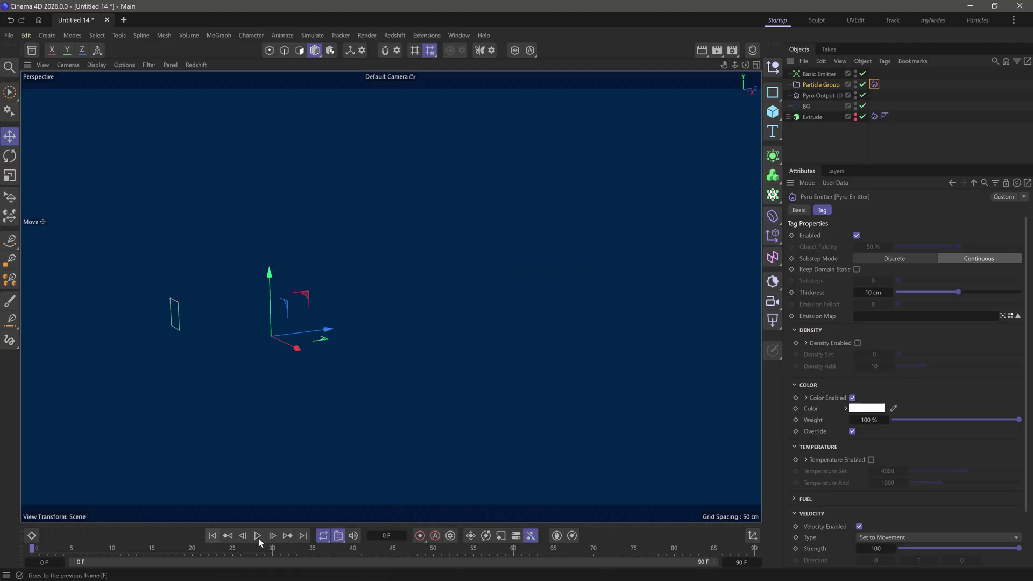
left_click(258, 535)
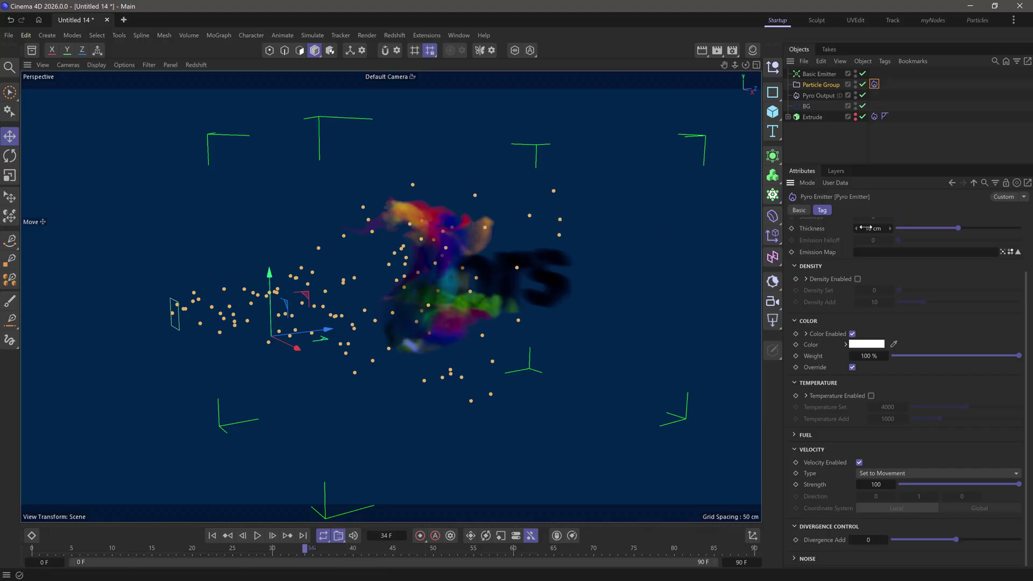
Step: Reduce the particles' Pyro Emitter Thickness to 2 cm and replay the simulation from frame 0
type("2")
key("Return")
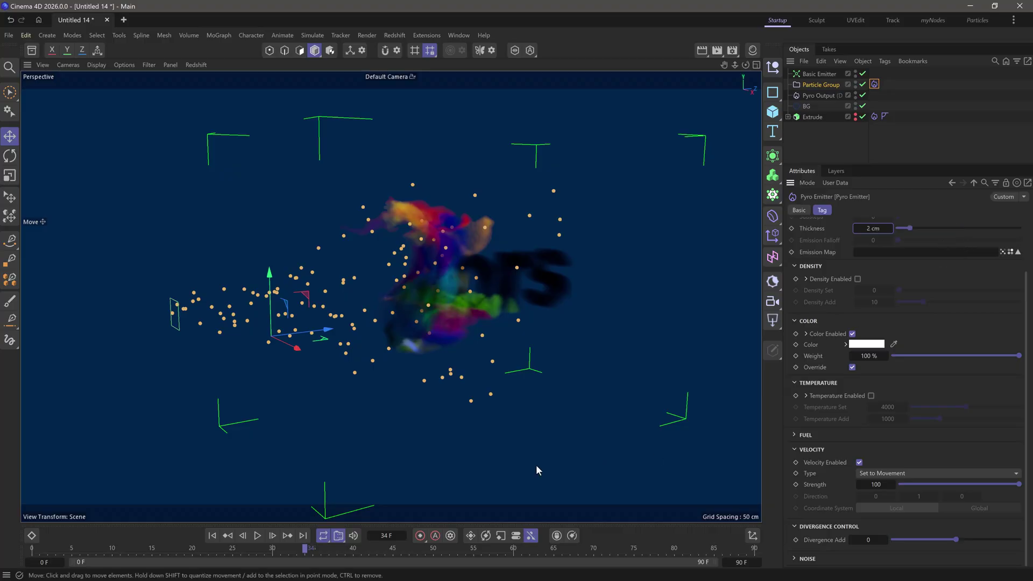
left_click(212, 535)
left_click(257, 536)
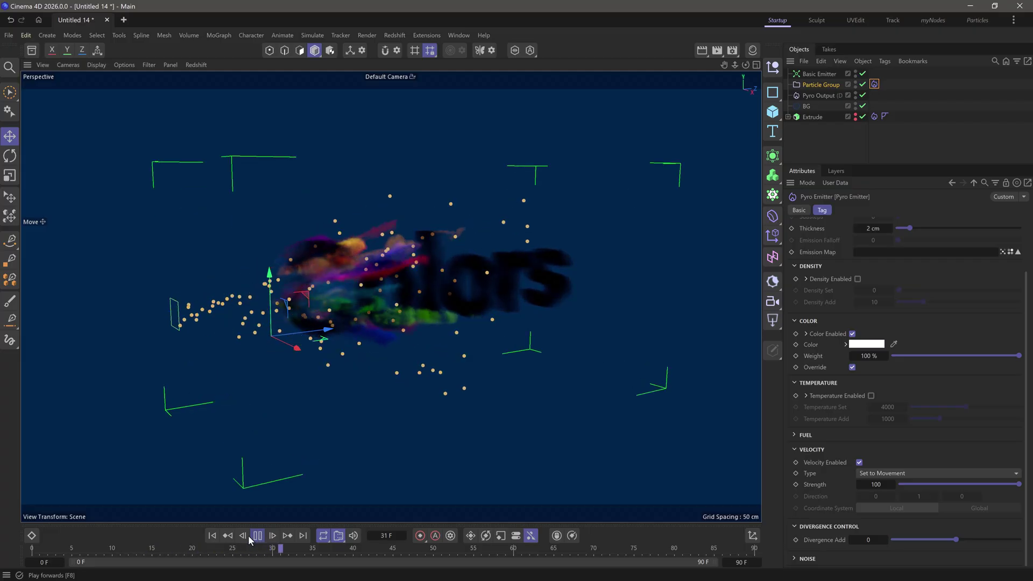
left_click(257, 536)
Step: Turn on Color emission in the text's Pyro Emitter tag, checking frames 1-2
left_click(212, 536)
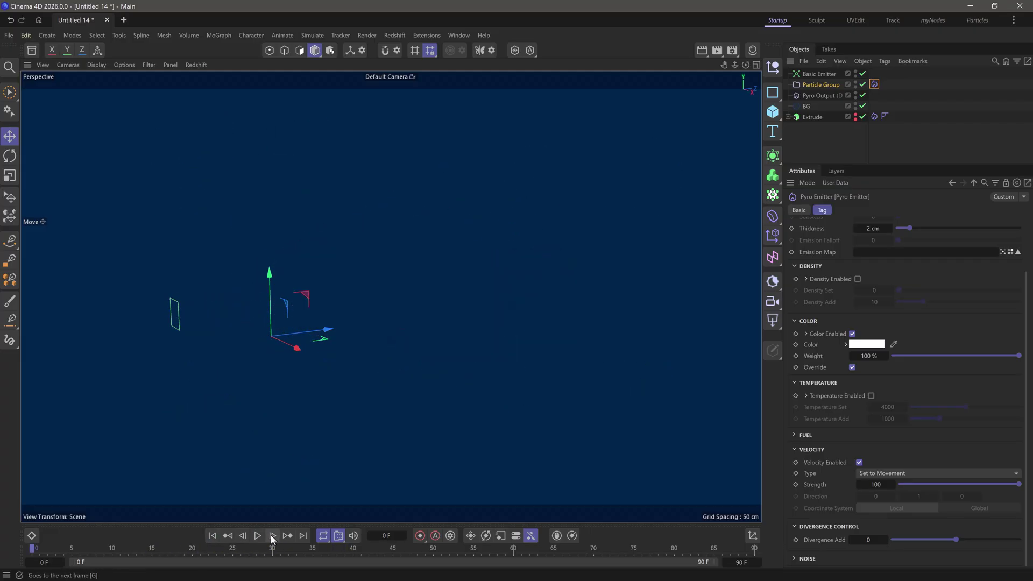
left_click(273, 536)
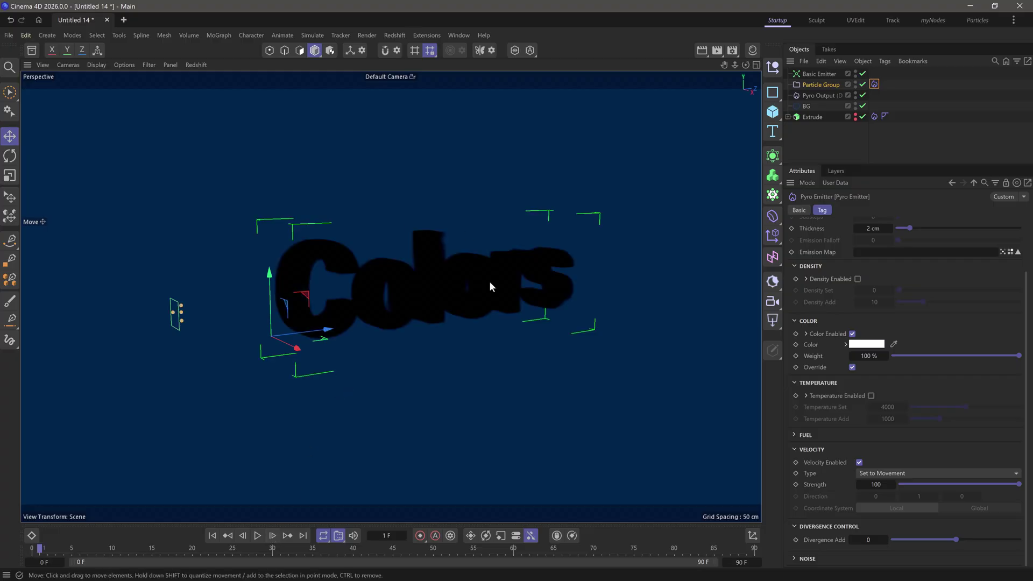
left_click(875, 117)
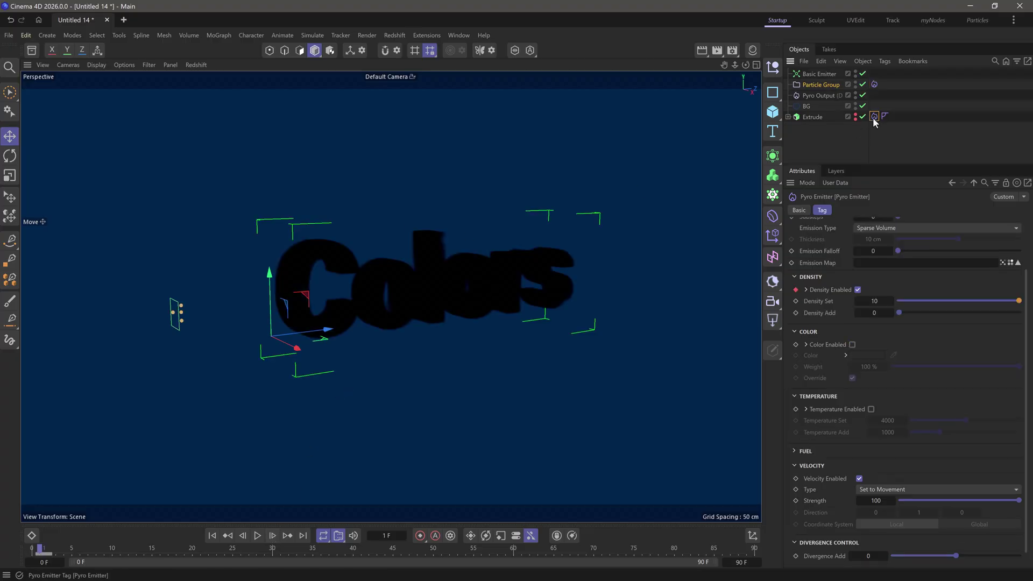
left_click(853, 345)
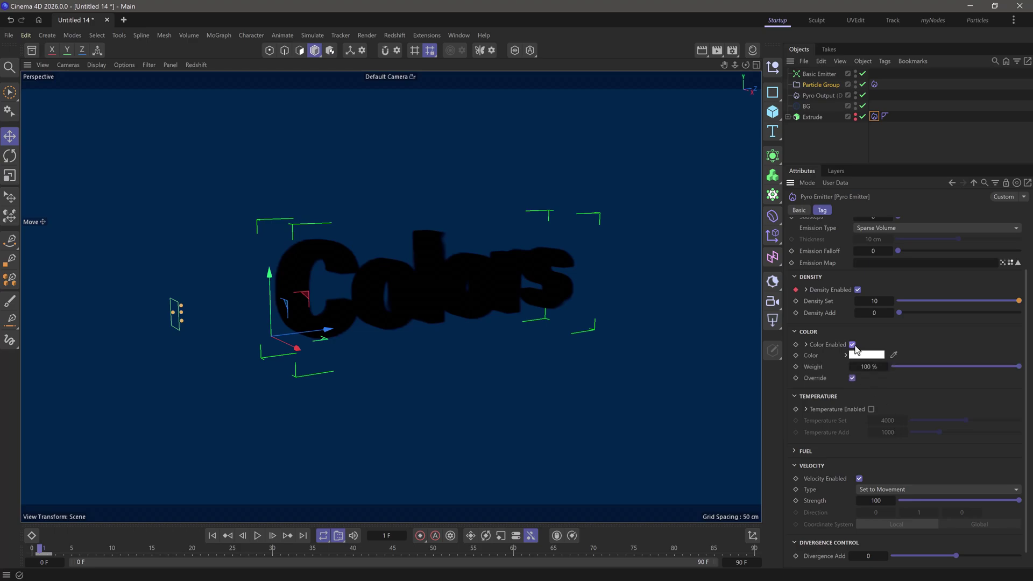
left_click(273, 536)
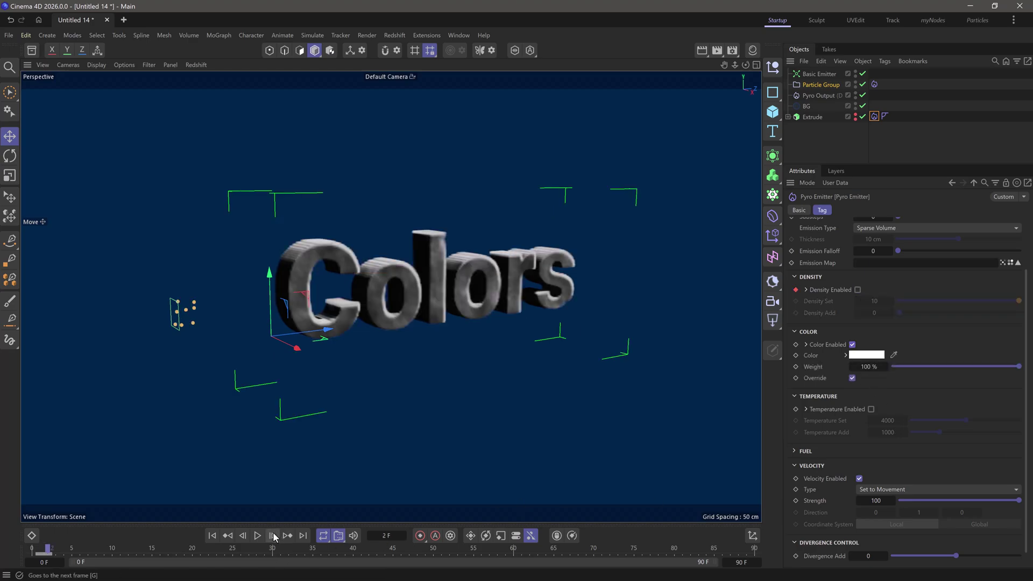
Step: Rewind and play the simulation through to around frame 82
left_click(212, 536)
left_click(258, 536)
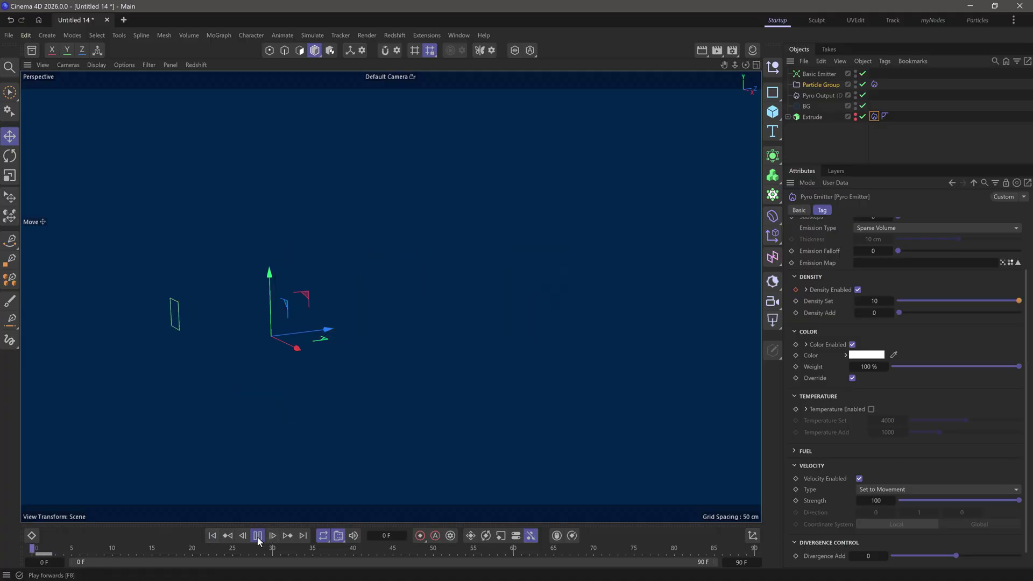